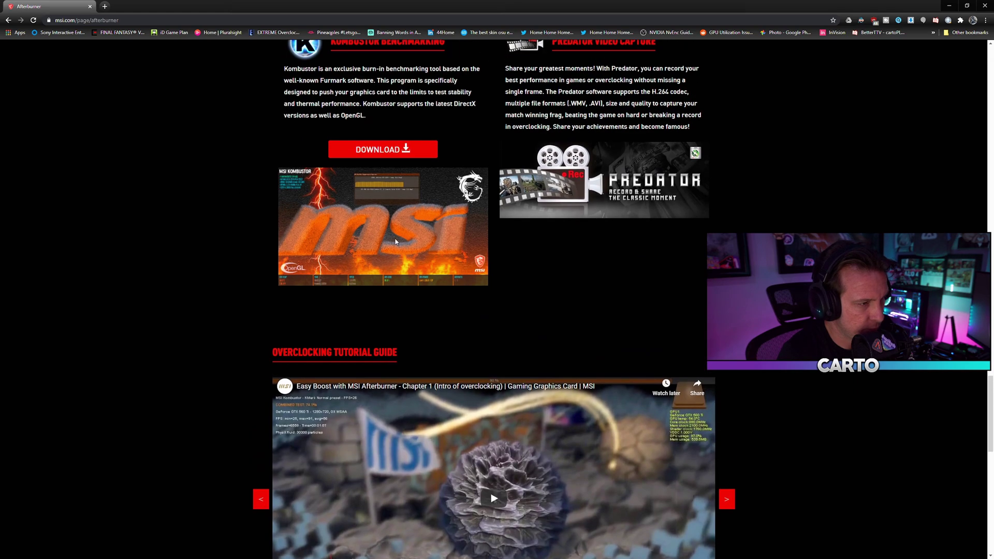
scroll(222, 175, down, 6)
scroll(222, 168, down, 5)
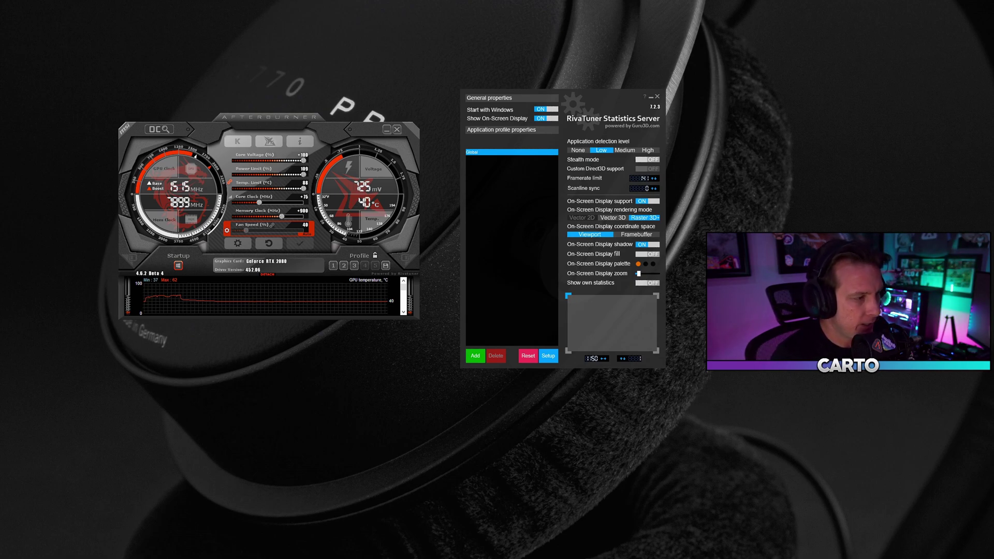
Step: Set the user interface skin to "Default MSI Afterburner v3 skin - big edition", accept the properties and reposition the main window
click(238, 243)
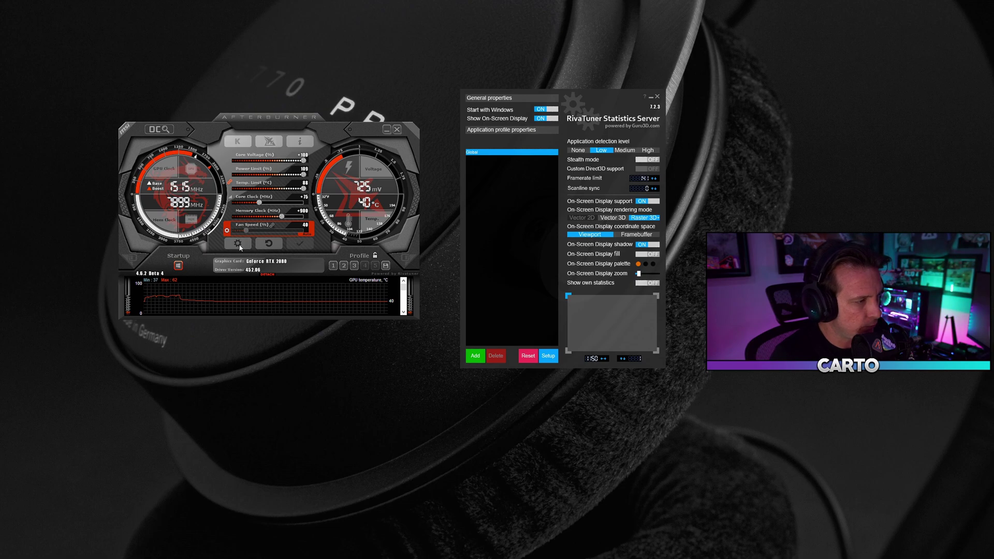
click(280, 137)
click(279, 137)
click(280, 136)
click(279, 136)
drag(237, 125, 343, 119)
click(360, 131)
click(304, 246)
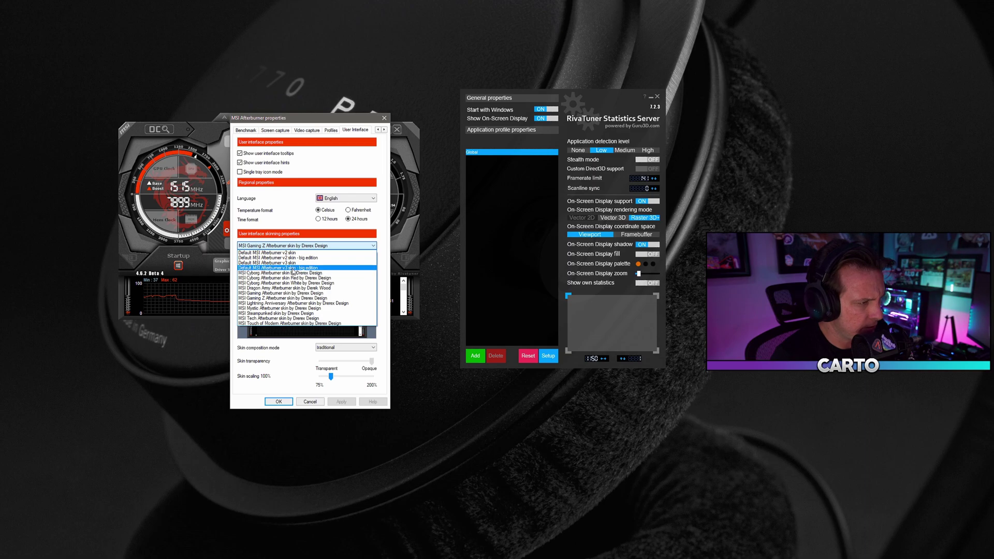
click(326, 268)
click(342, 402)
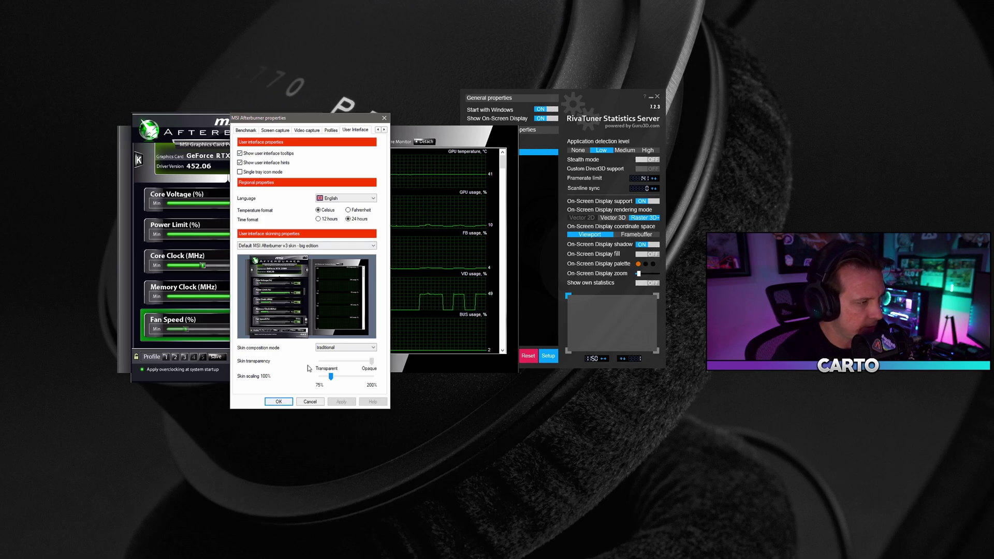
click(279, 402)
drag(271, 128, 198, 107)
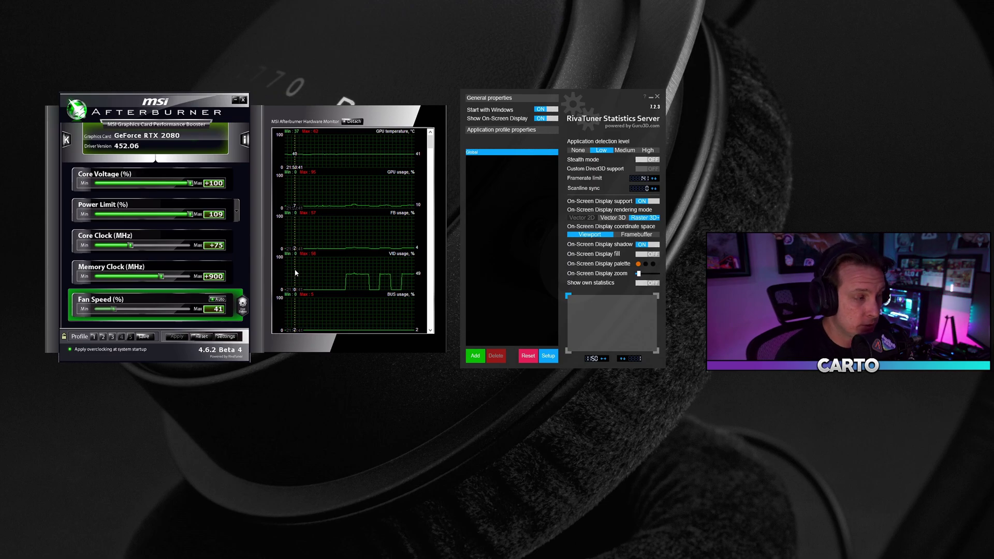
Step: Open the Afterburner properties at the hardware monitoring settings and move the dialog clear of the RivaTuner window
mouse_move(296, 273)
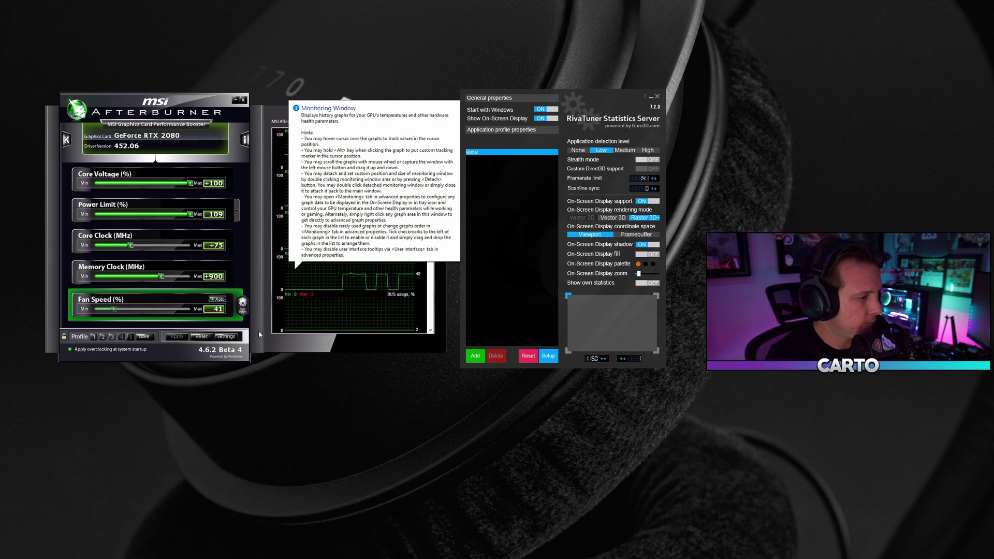
click(226, 337)
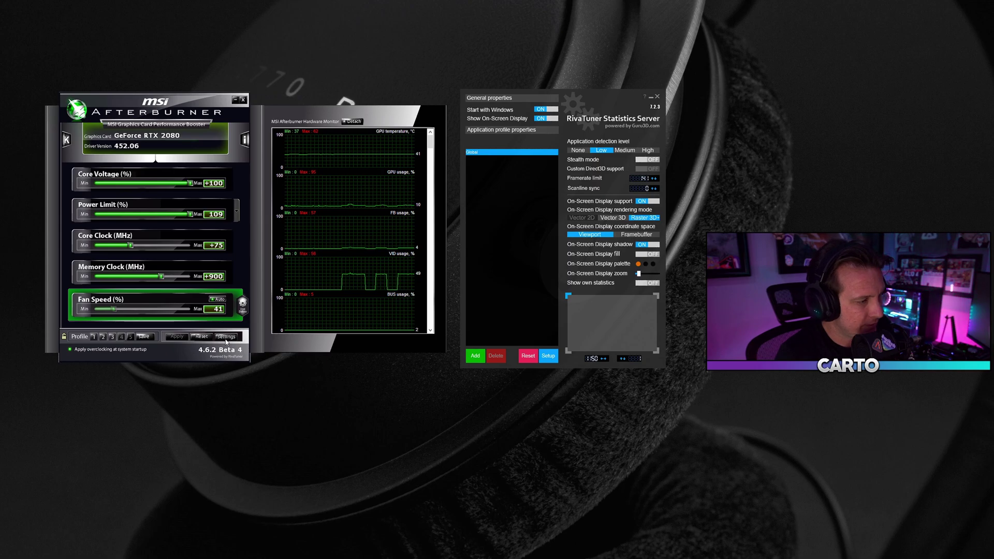
drag(123, 108, 288, 82)
click(301, 92)
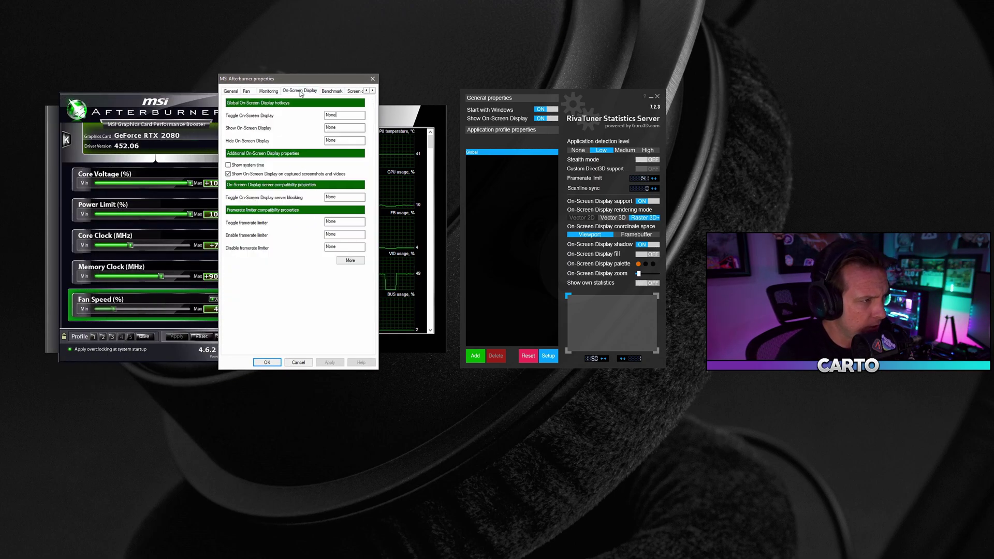
click(269, 91)
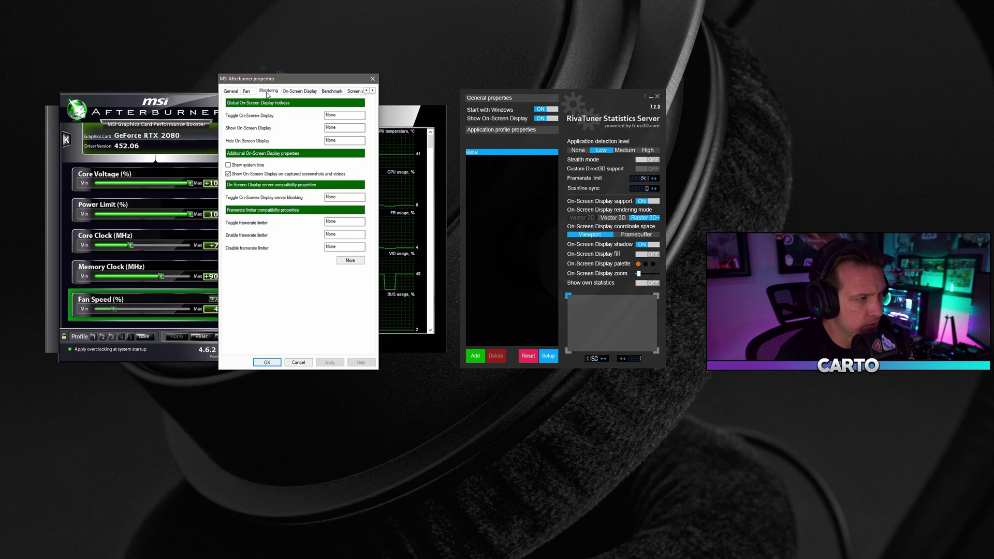
drag(309, 82, 281, 84)
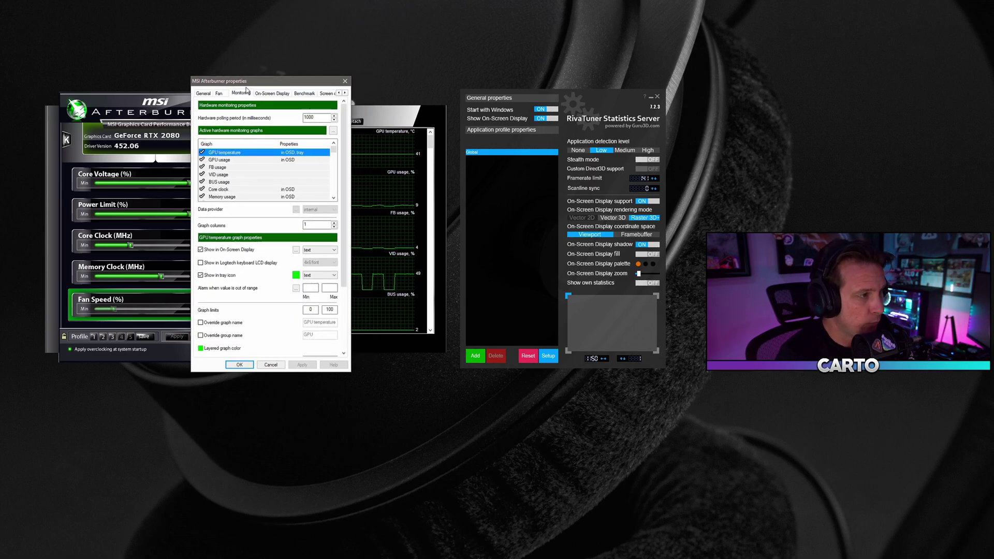
Step: Review the on-screen display settings of the GPU temperature and GPU usage monitoring graphs
mouse_move(334, 149)
mouse_down()
mouse_move(334, 195)
mouse_move(334, 150)
mouse_up()
click(302, 153)
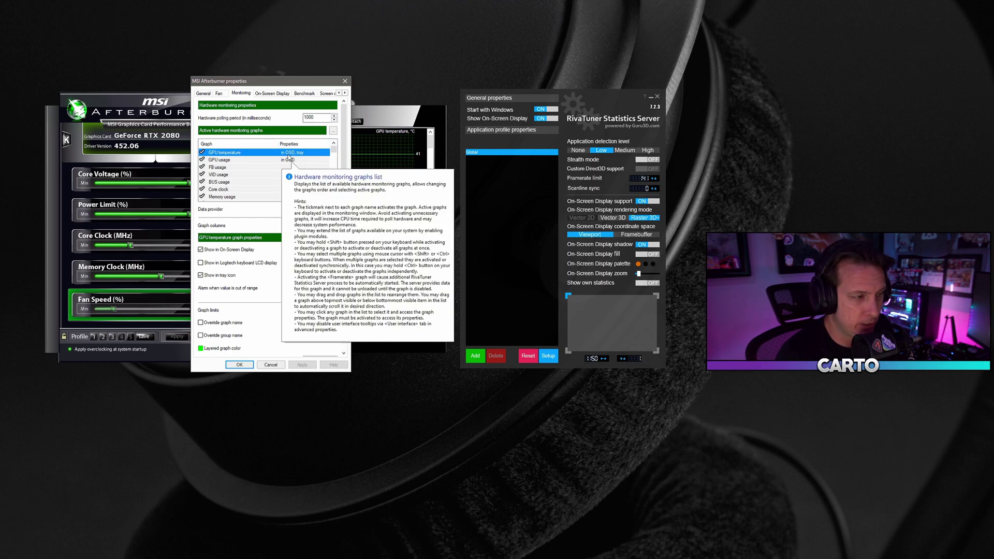
drag(270, 83, 261, 86)
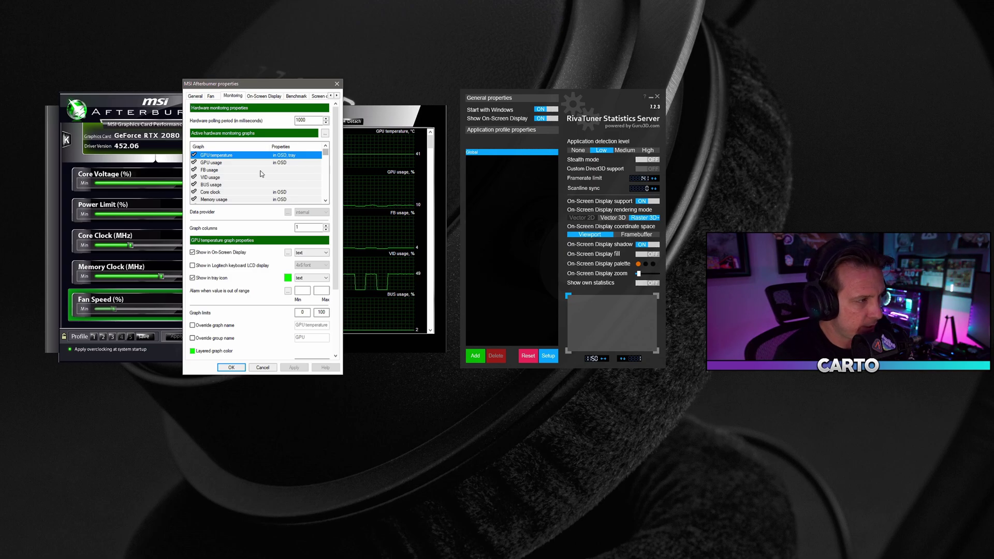
click(246, 163)
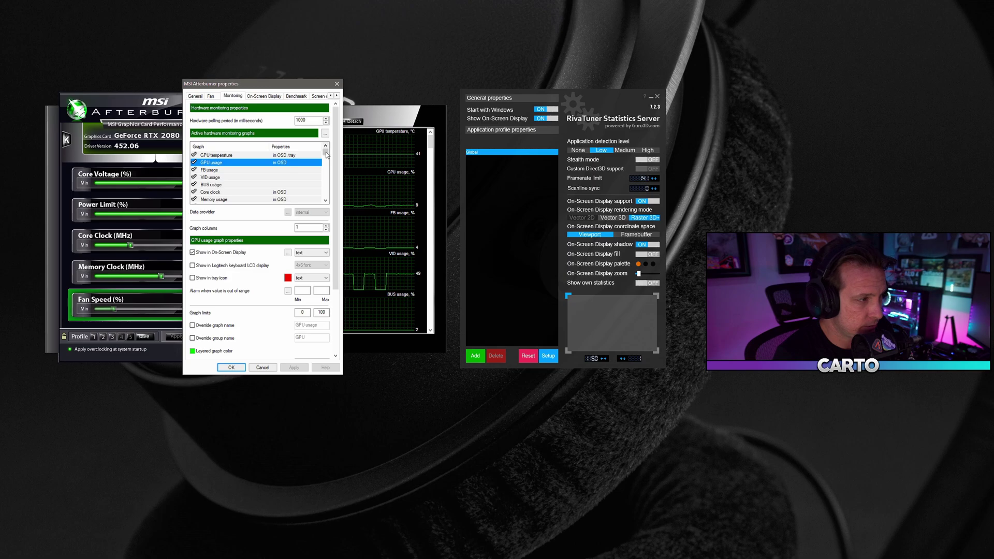
Step: Look through the remaining hardware monitoring graphs from GPU to CPU and RAM entries, and inspect the Framerate and Frametime properties
click(325, 200)
click(325, 201)
click(326, 201)
click(325, 202)
click(325, 202)
click(325, 202)
click(326, 202)
click(325, 202)
click(325, 202)
drag(325, 161, 313, 190)
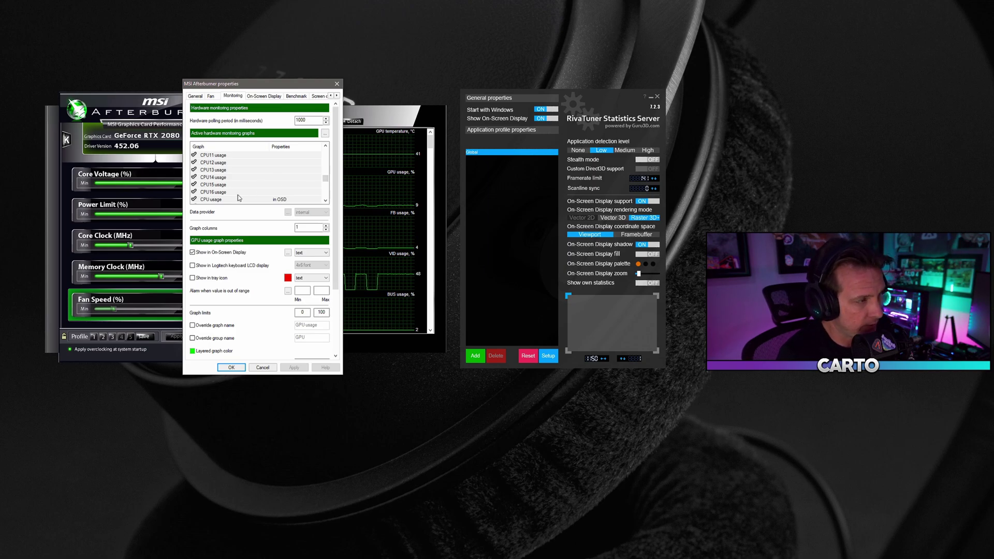
mouse_move(232, 193)
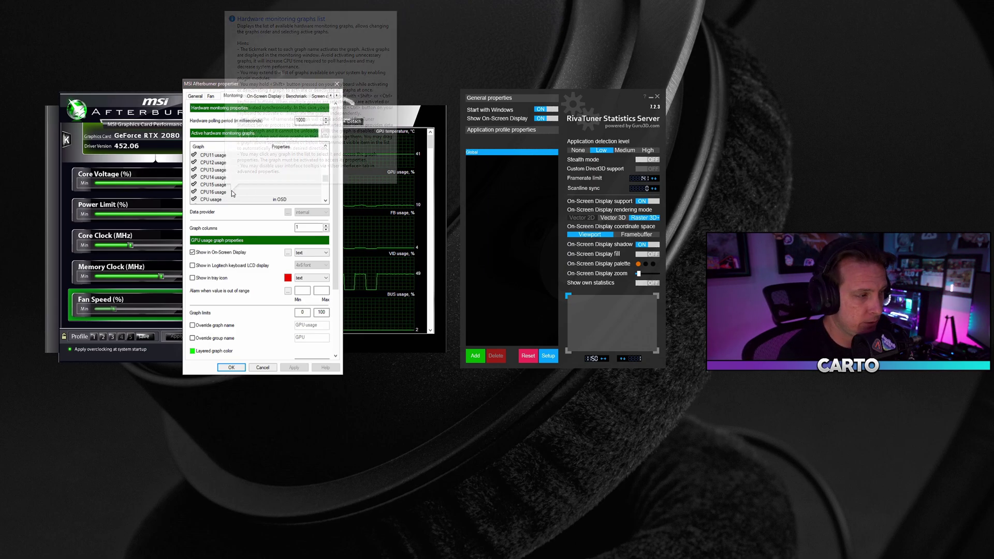
click(327, 201)
click(327, 201)
click(327, 201)
click(327, 201)
drag(326, 185, 328, 198)
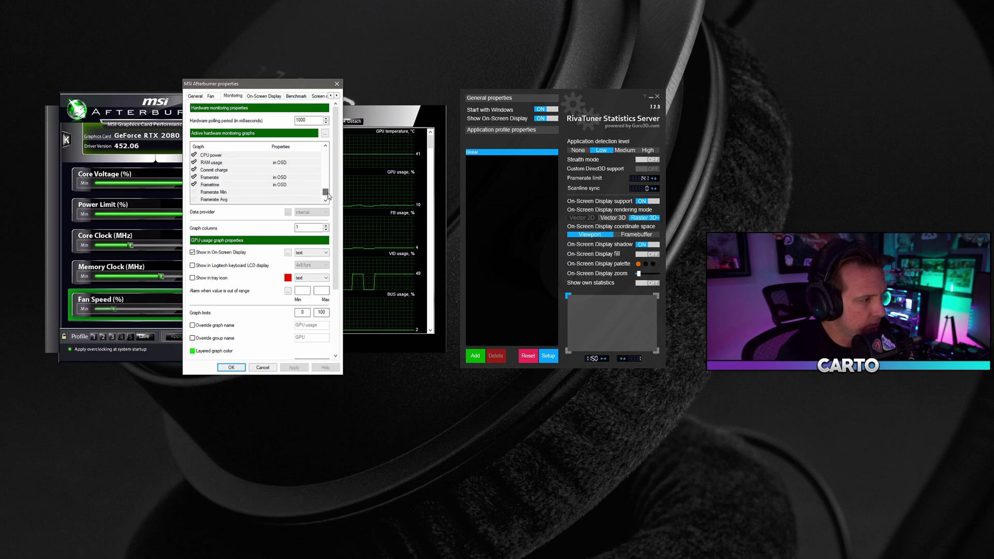
click(240, 177)
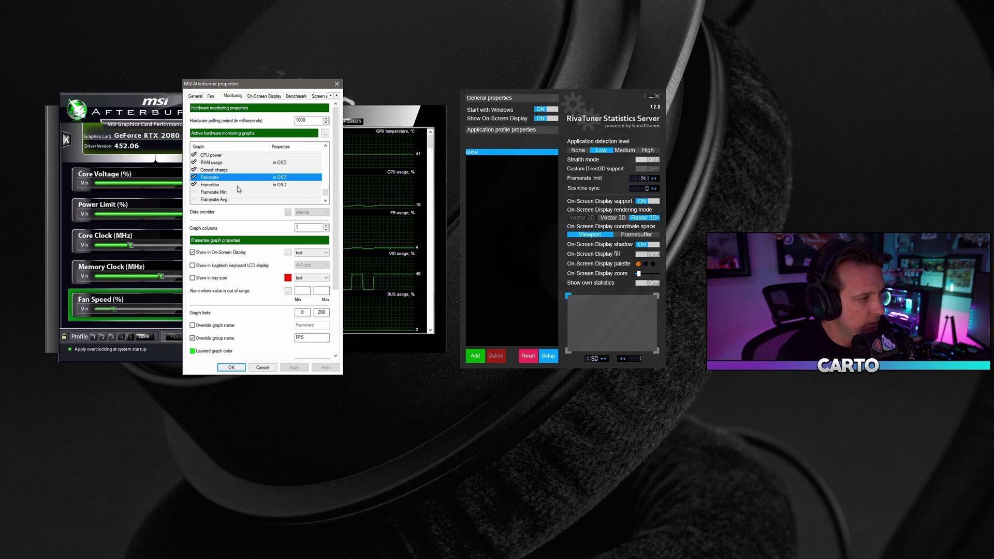
click(238, 187)
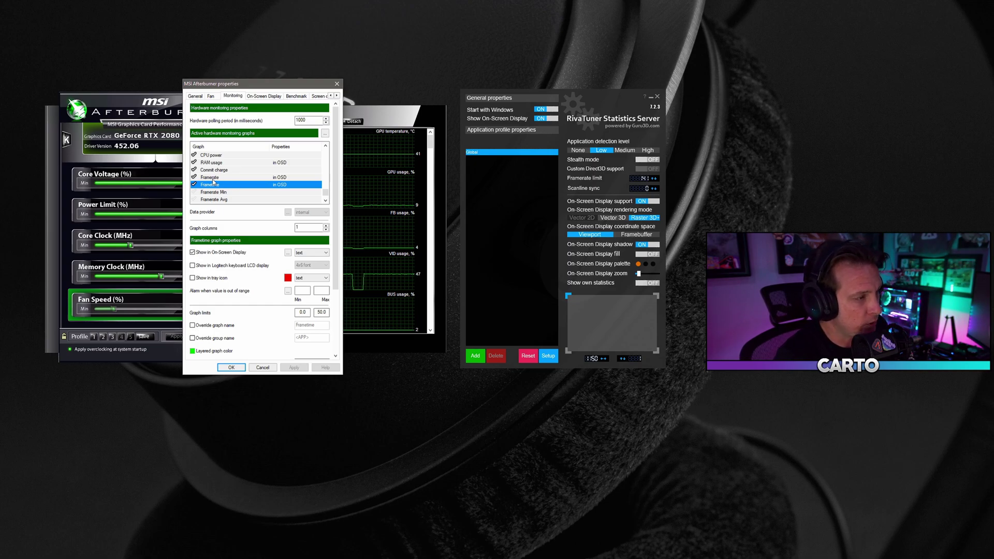
Step: Switch Show in On-Screen Display off for the Frametime graph and turn it back on
click(193, 252)
click(193, 253)
click(194, 253)
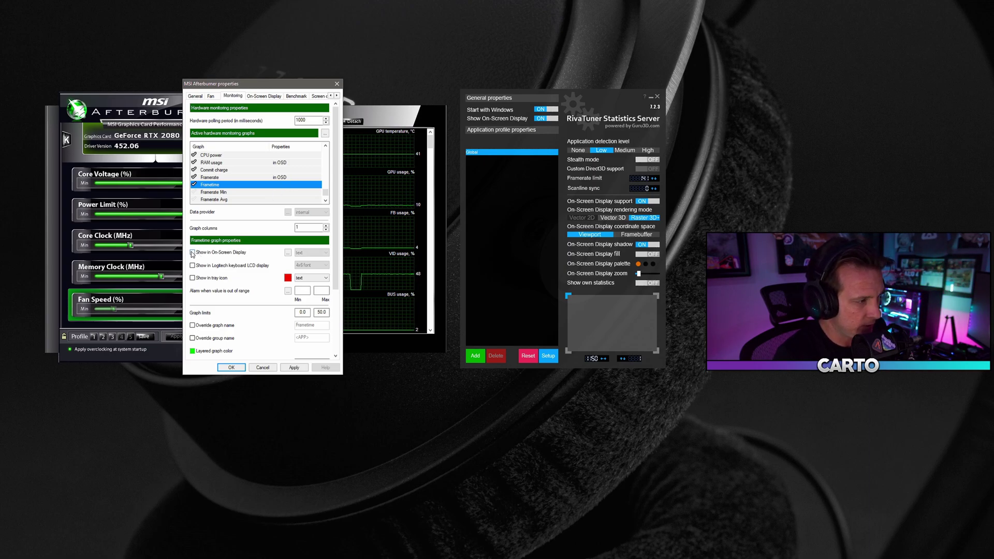
click(192, 252)
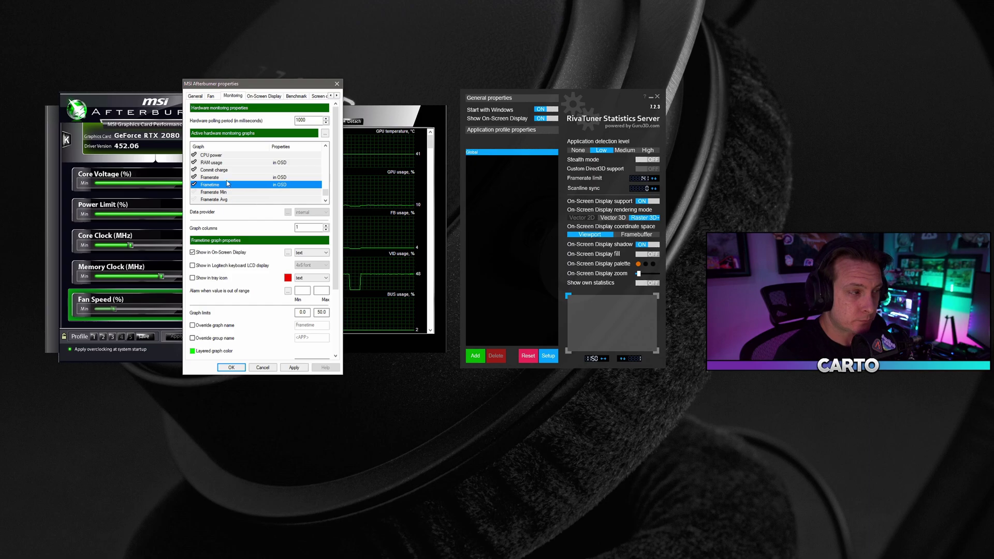
Step: Accept the Afterburner properties and reposition the Afterburner and RivaTuner Statistics Server windows
click(232, 368)
drag(197, 105, 182, 115)
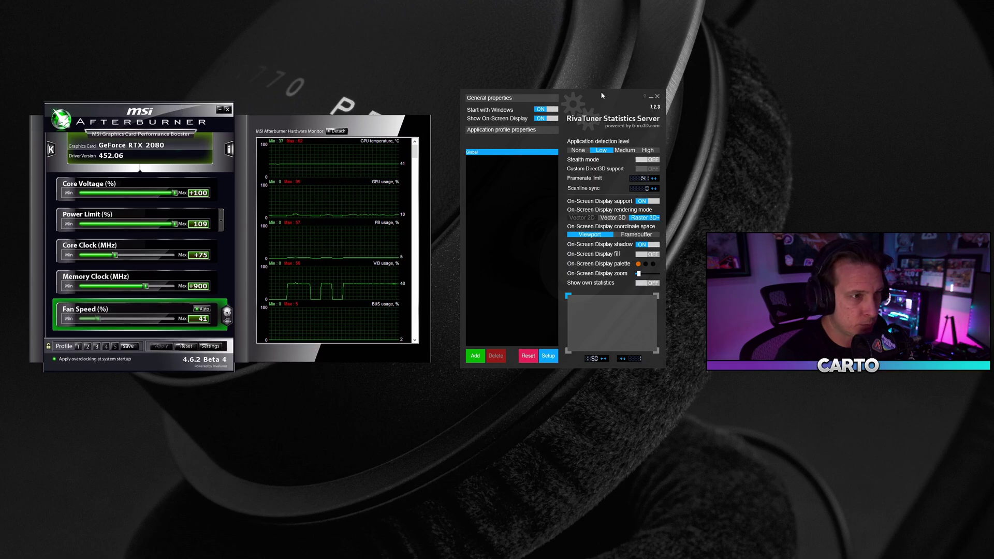
drag(600, 95, 570, 85)
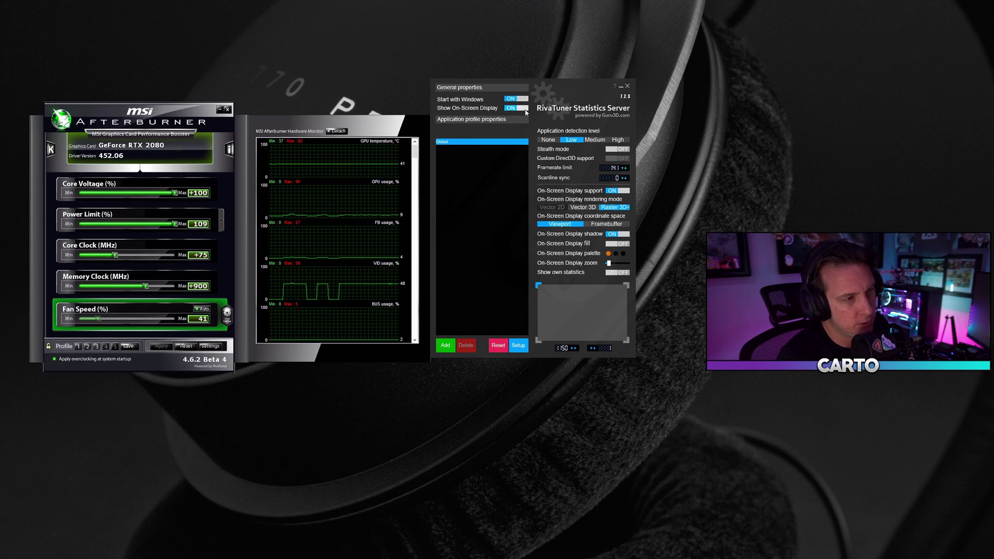
Step: Turn the On-Screen Display shadow off and back on in RivaTuner Statistics Server
mouse_move(525, 110)
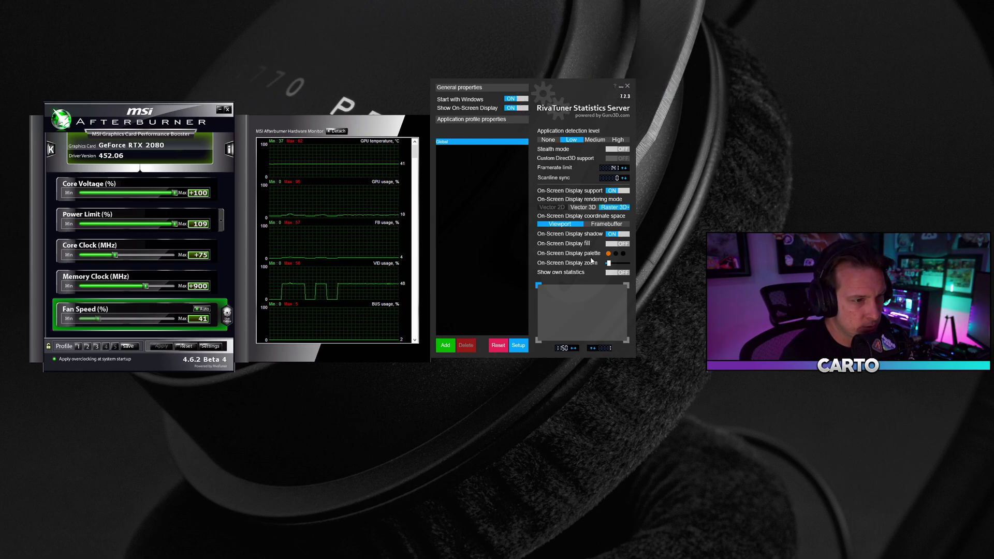
click(621, 236)
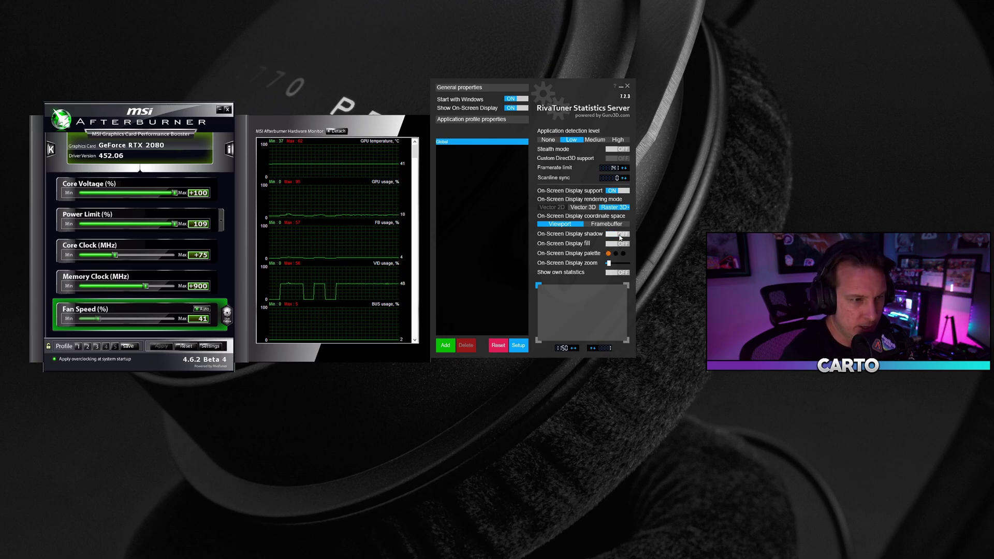
click(621, 236)
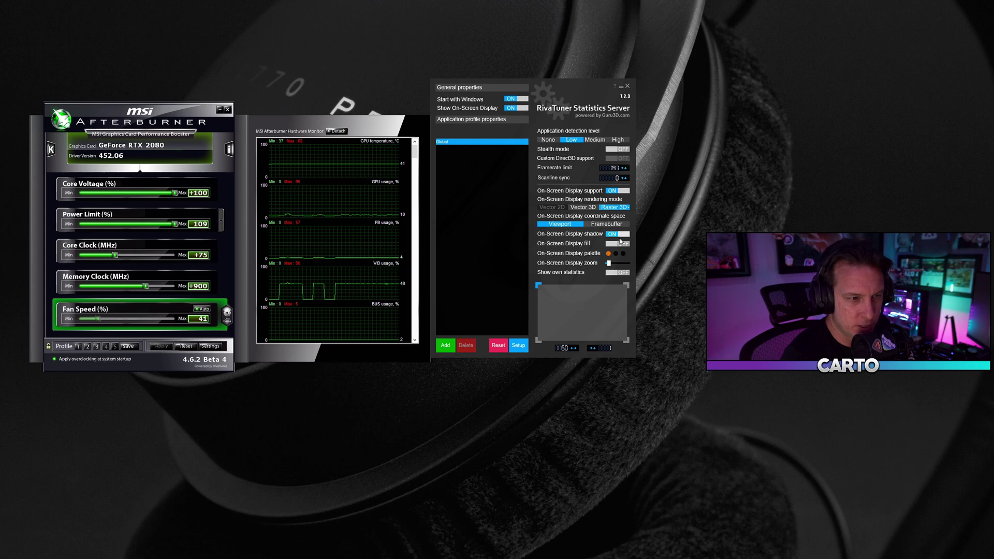
Step: Place the on-screen display at the upper-left corner of the RivaTuner preview and confirm the framerate limit value
drag(612, 266, 609, 265)
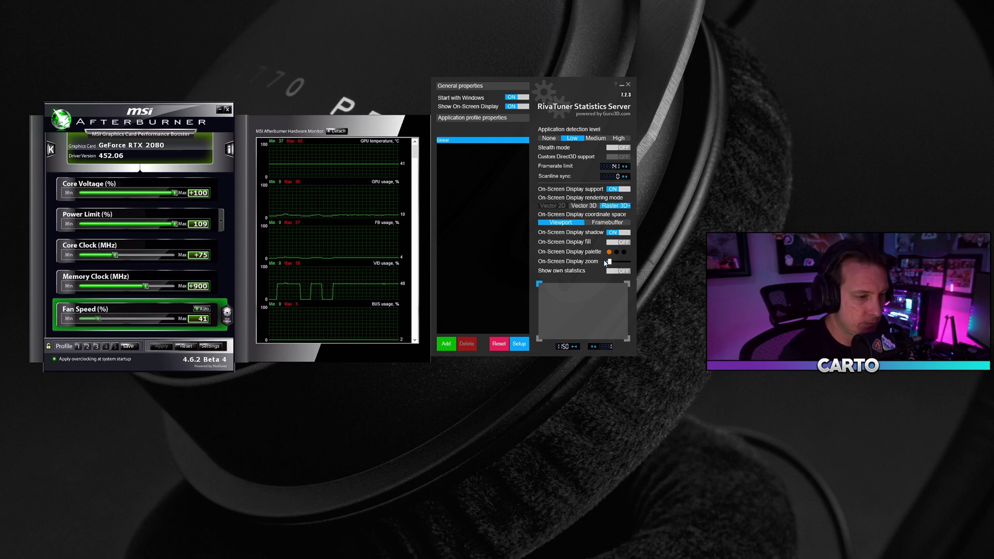
click(567, 350)
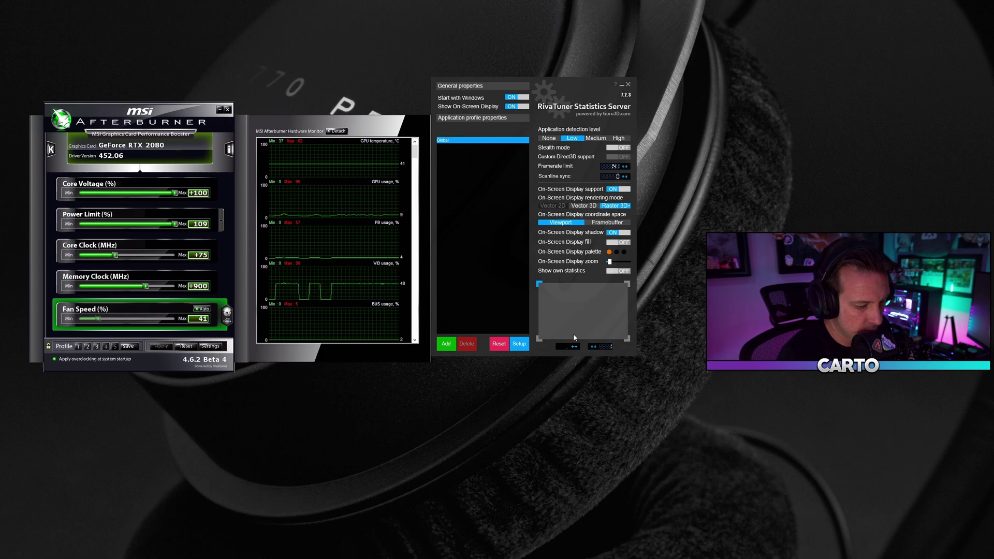
click(542, 287)
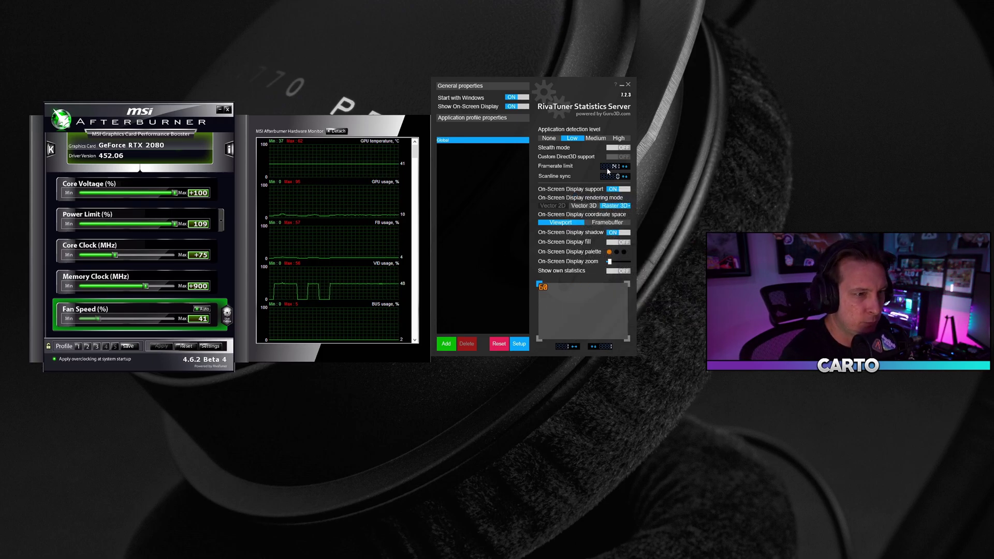
click(608, 166)
key(Return)
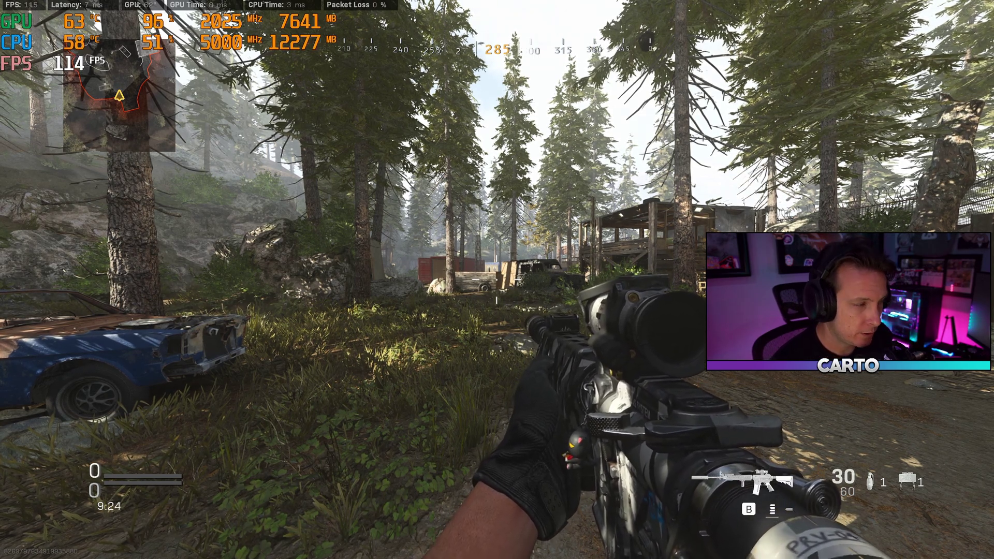
Step: Switch to Modern Warfare, examine the Telemetry settings in the game's General options, and return to the pause menu
key(Escape)
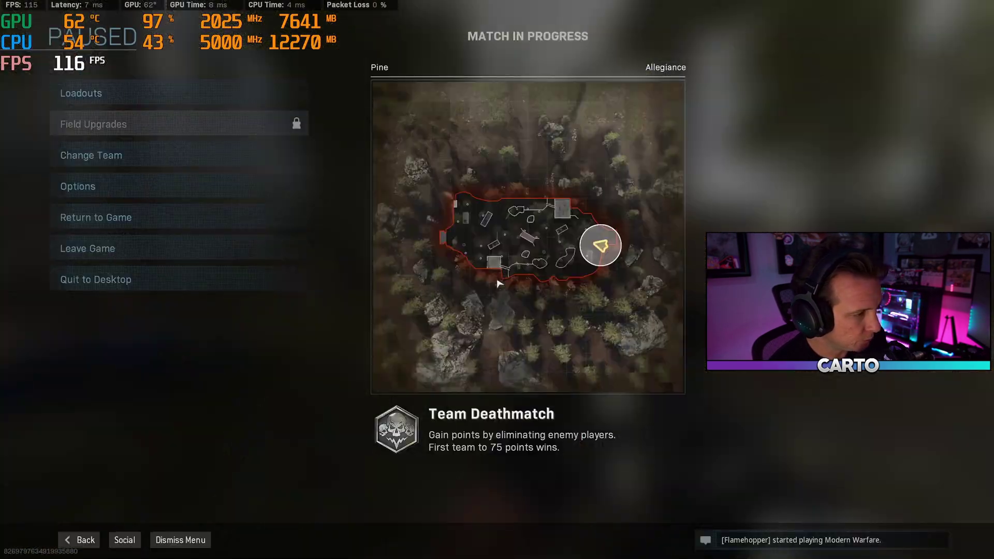
click(220, 186)
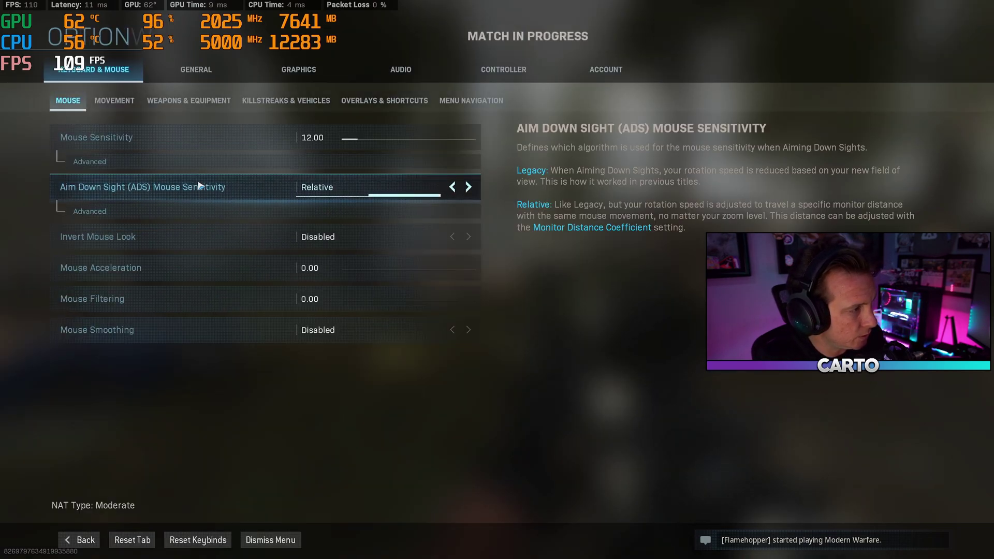
click(196, 69)
scroll(353, 215, down, 10)
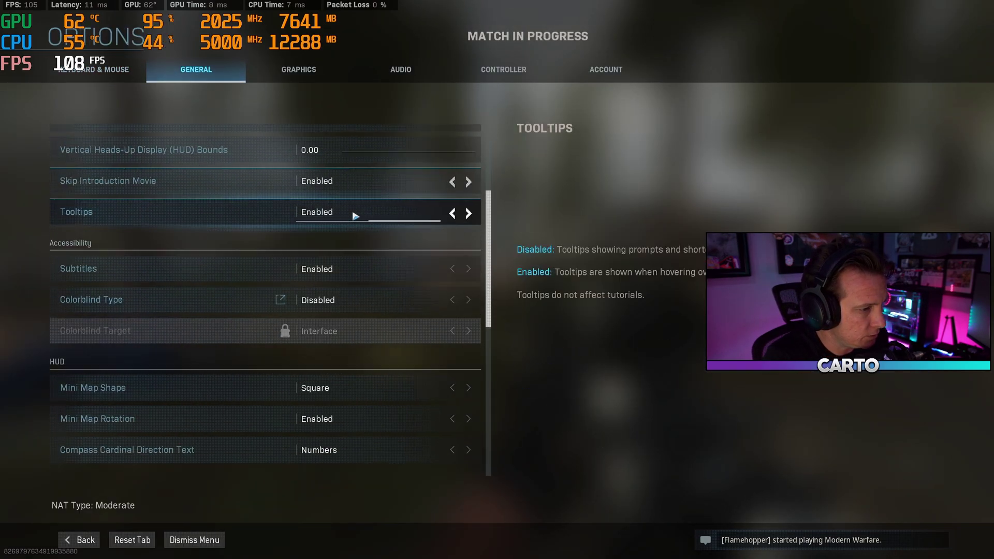
scroll(353, 216, down, 5)
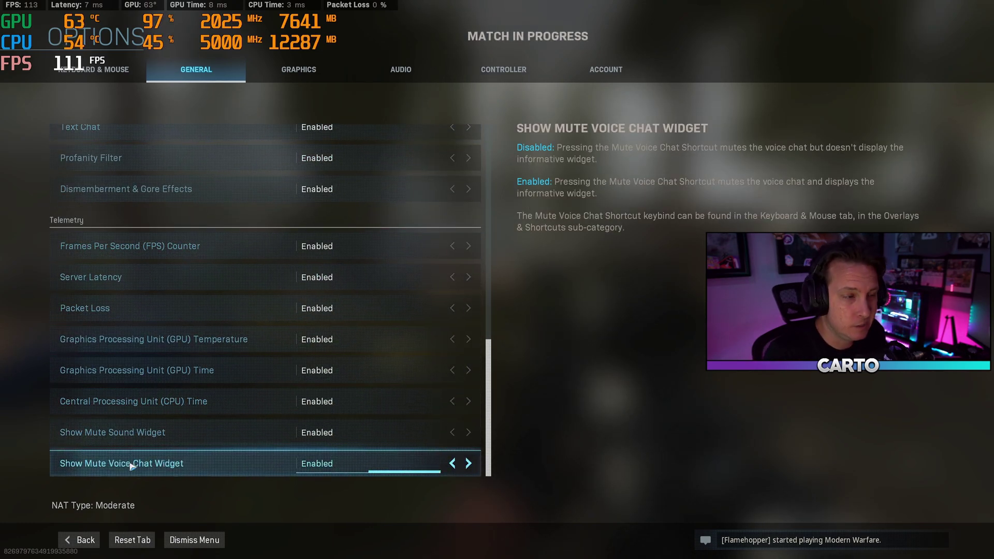
key(Escape)
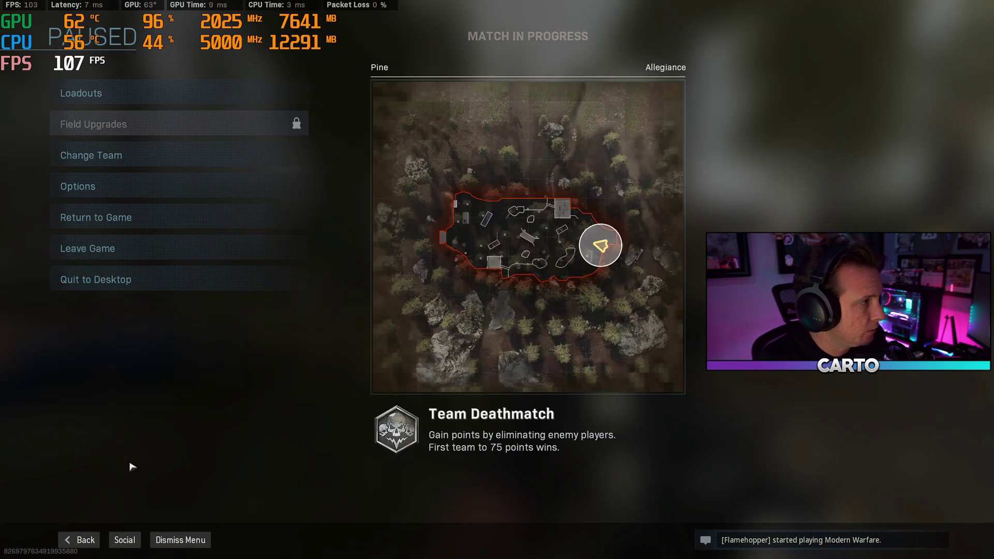